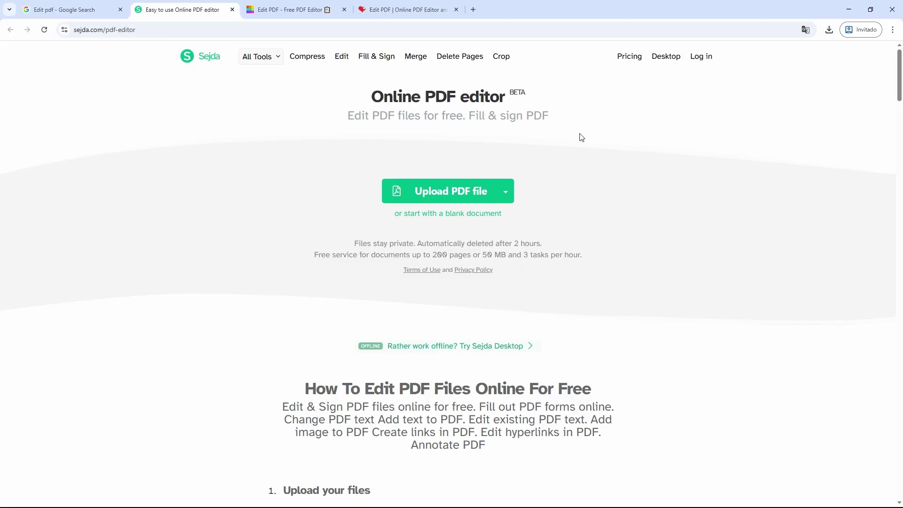
Step: Select the web addresses of the Sejda, Smallpdf and iLovePDF editor pages
{"action": "left_click_drag", "start_coordinate": [137, 29], "coordinate": [74, 29]}
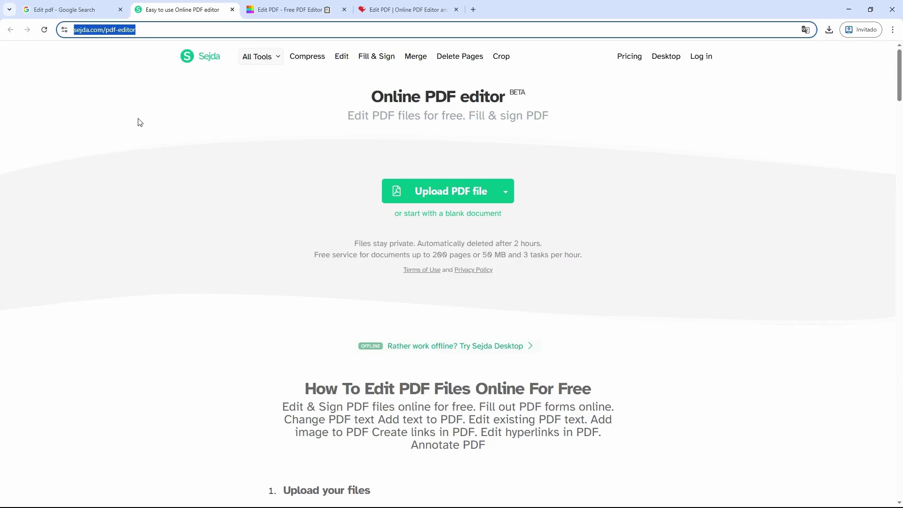
{"action": "left_click", "coordinate": [282, 9]}
{"action": "left_click", "coordinate": [182, 31]}
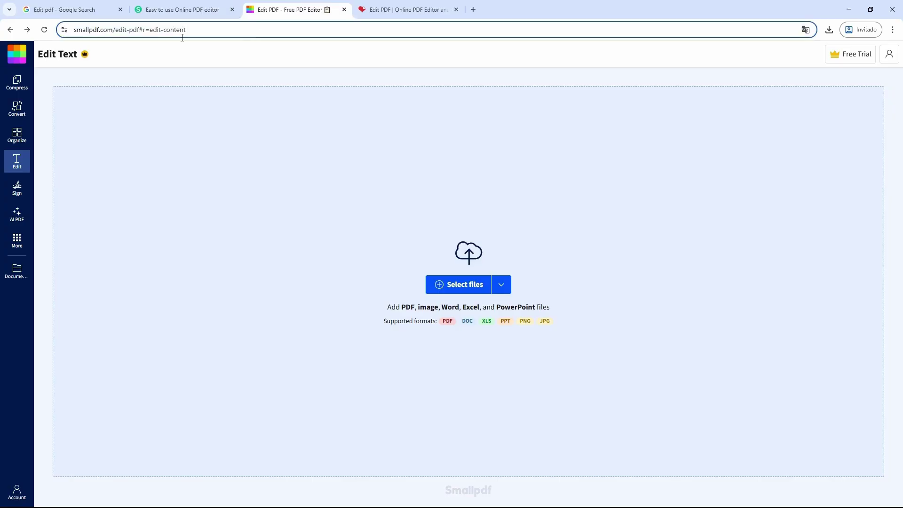
{"action": "left_click", "coordinate": [395, 9]}
{"action": "left_click_drag", "start_coordinate": [393, 33], "coordinate": [33, 36]}
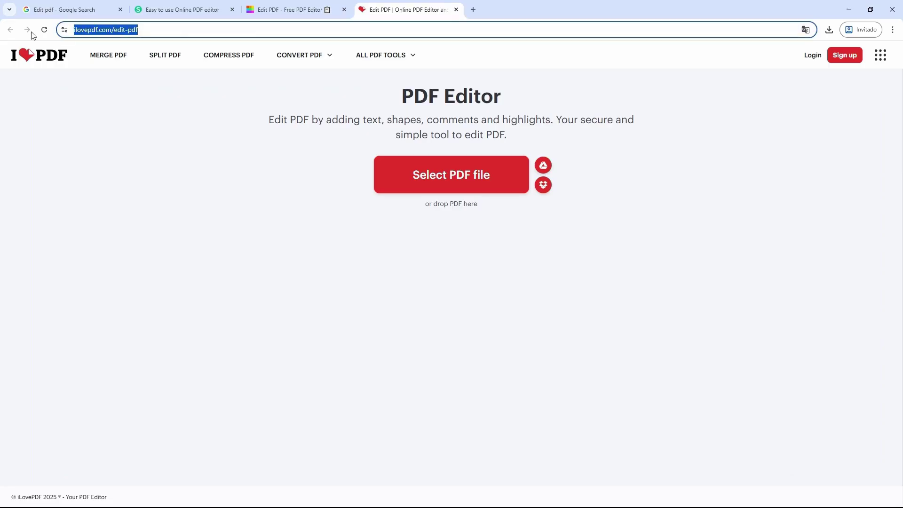
Step: Cycle again through the Smallpdf, Sejda and iLovePDF pages, ending back on Sejda
{"action": "left_click", "coordinate": [282, 9]}
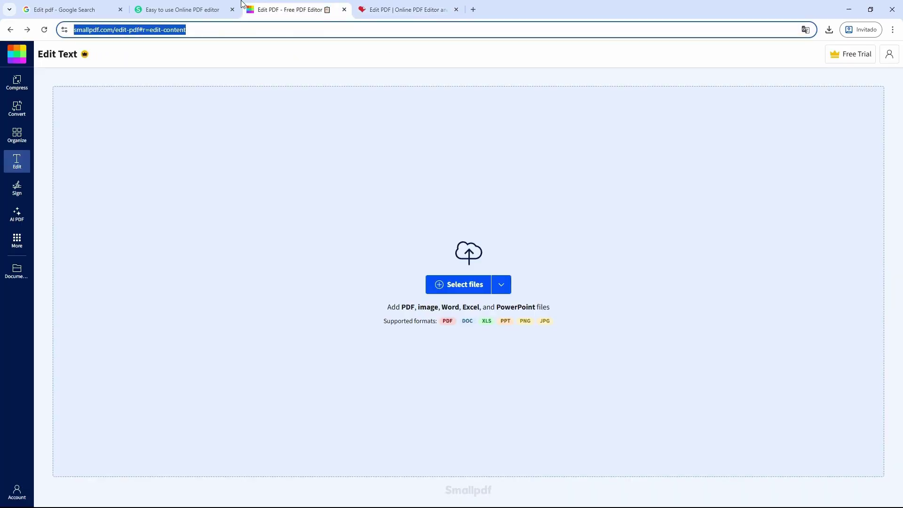
{"action": "left_click", "coordinate": [205, 6]}
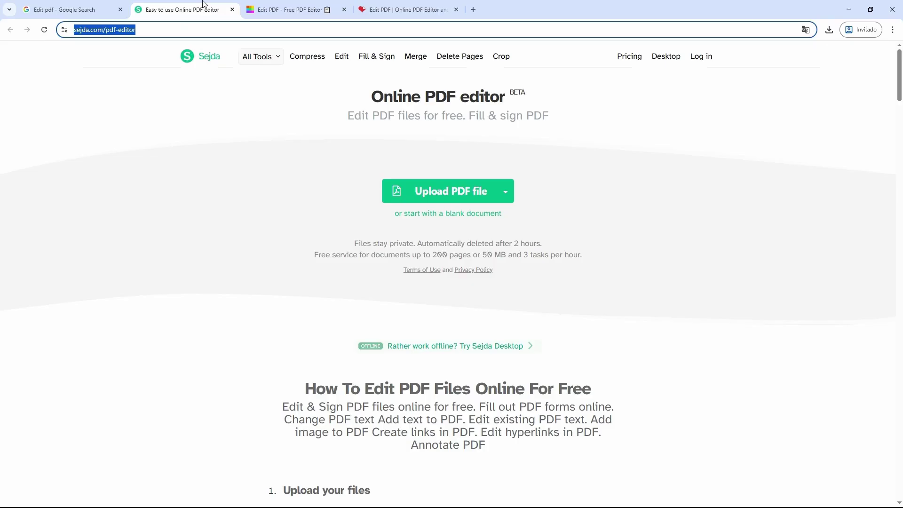
{"action": "left_click", "coordinate": [399, 8]}
{"action": "mouse_move", "coordinate": [380, 50]}
{"action": "left_click", "coordinate": [284, 8]}
{"action": "left_click", "coordinate": [182, 5]}
Step: Bring up the 'Edit pdf' Google results, select the query and scroll through the listed editors
{"action": "left_click", "coordinate": [88, 9]}
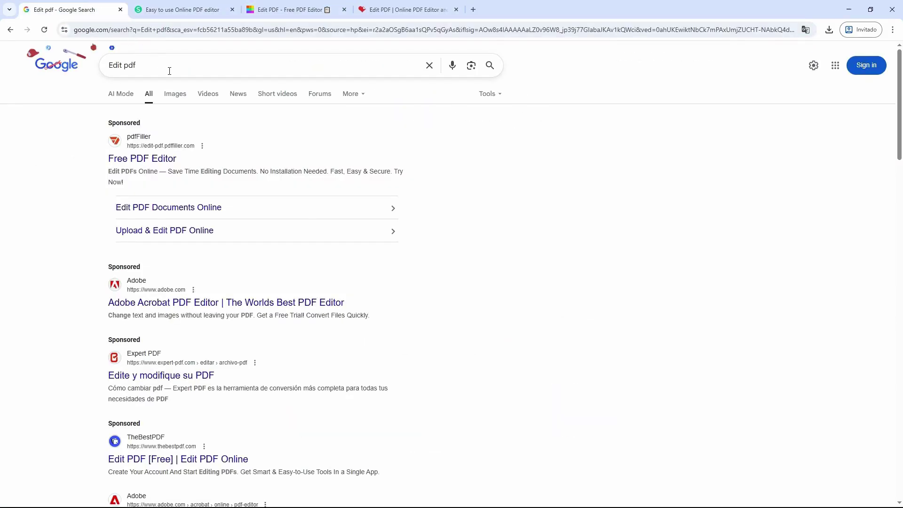
{"action": "left_click_drag", "start_coordinate": [160, 66], "coordinate": [95, 67]}
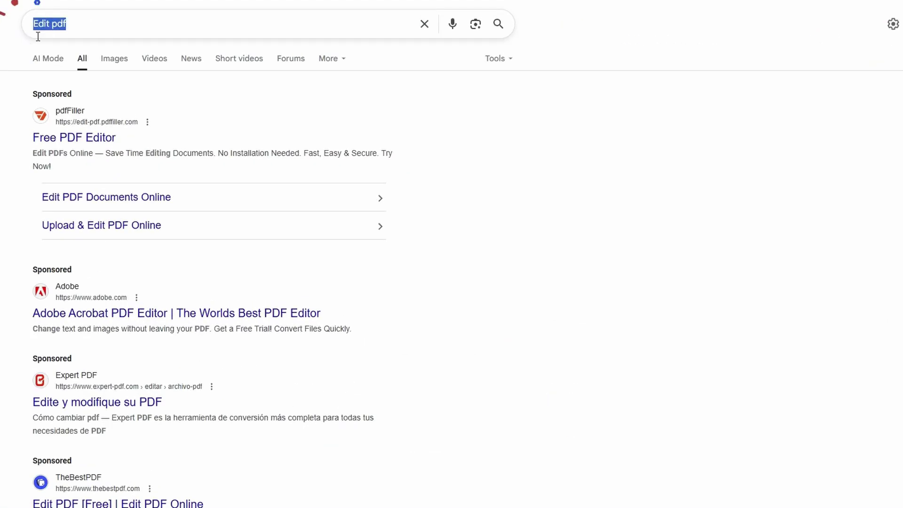
{"action": "scroll", "coordinate": [238, 83], "scroll_direction": "down", "scroll_amount": 4}
{"action": "scroll", "coordinate": [314, 237], "scroll_direction": "down", "scroll_amount": 1}
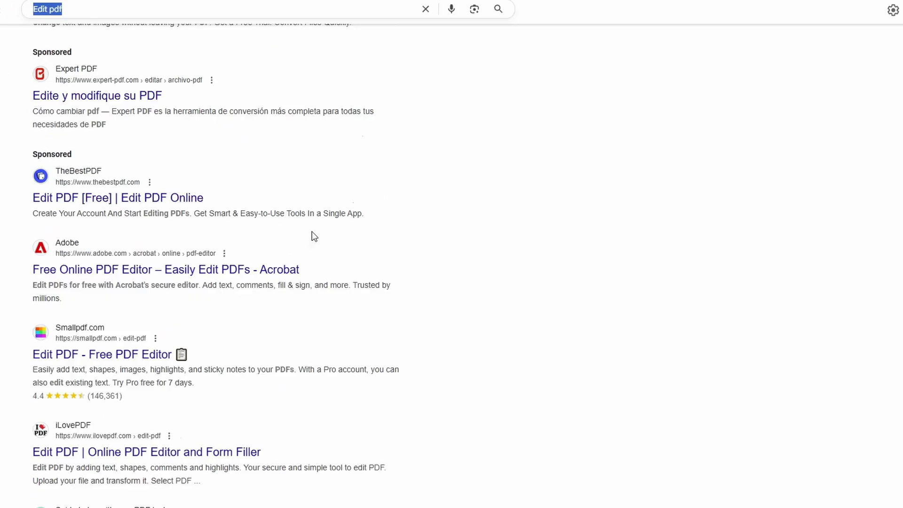
{"action": "scroll", "coordinate": [314, 237], "scroll_direction": "down", "scroll_amount": 3}
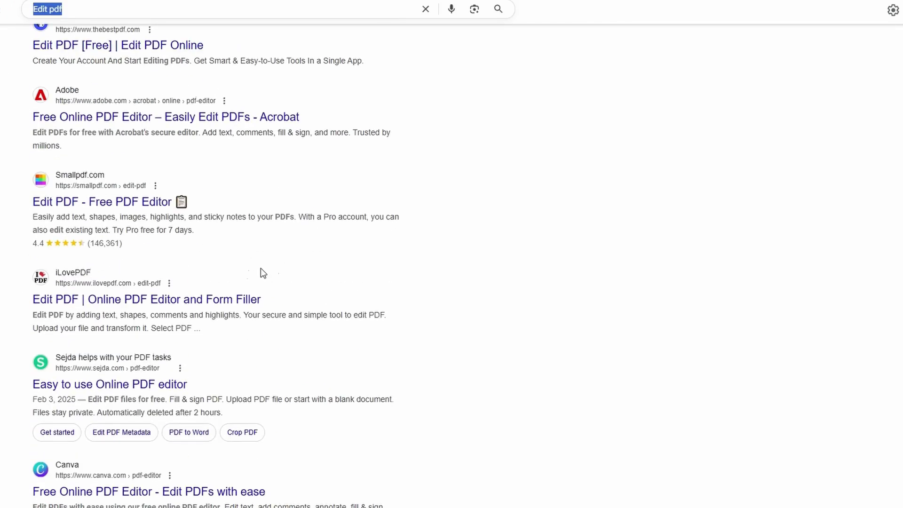
{"action": "scroll", "coordinate": [260, 271], "scroll_direction": "down", "scroll_amount": 5}
{"action": "scroll", "coordinate": [140, 347], "scroll_direction": "down", "scroll_amount": 3}
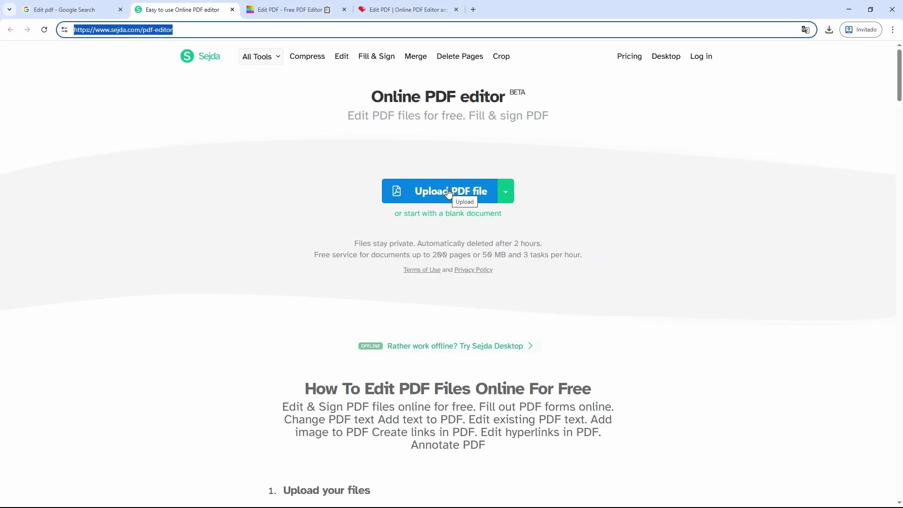
Step: Upload Impact_of_AI_on_Jobs from the Descargas > PDF folder into Sejda's editor
{"action": "left_click", "coordinate": [449, 191]}
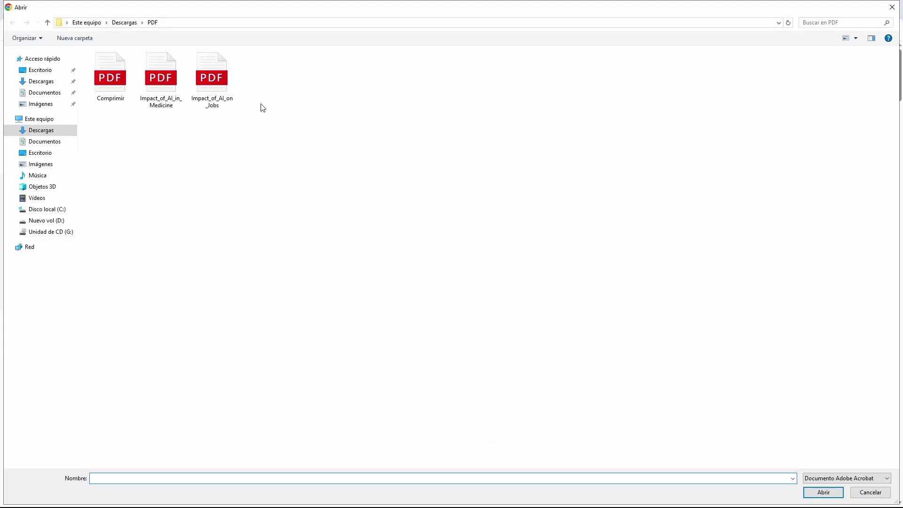
{"action": "double_click", "coordinate": [221, 80]}
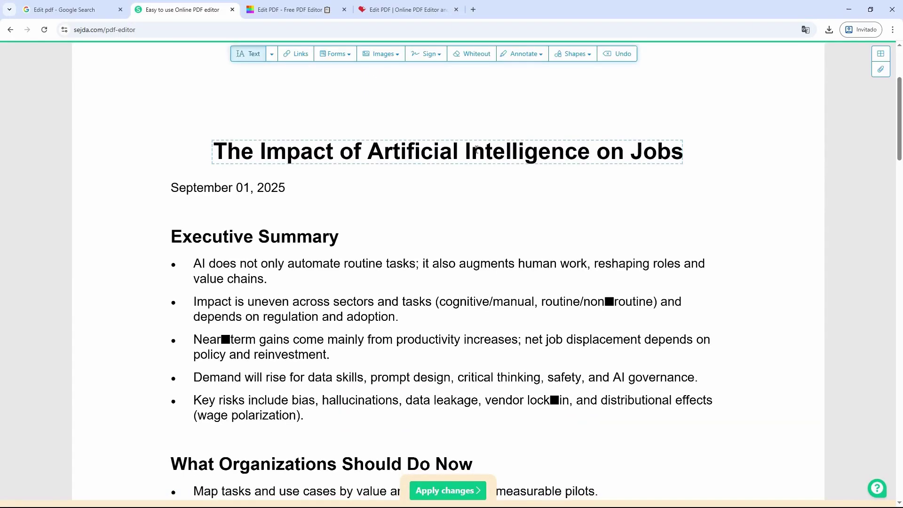
Step: Erase the page 1 heading 'The Impact of Artificial Intelligence on Jobs' entirely
{"action": "scroll", "coordinate": [427, 179], "scroll_direction": "down", "scroll_amount": 10}
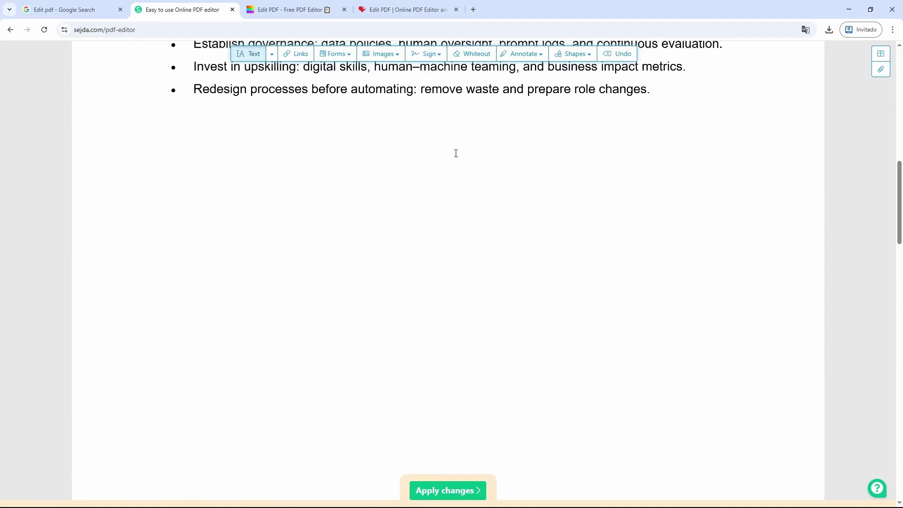
{"action": "scroll", "coordinate": [456, 153], "scroll_direction": "up", "scroll_amount": 10}
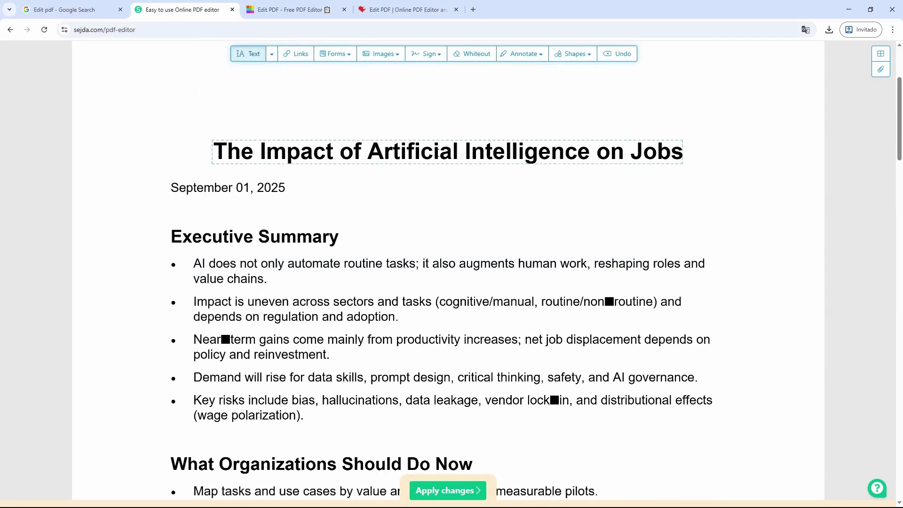
{"action": "left_click", "coordinate": [442, 153]}
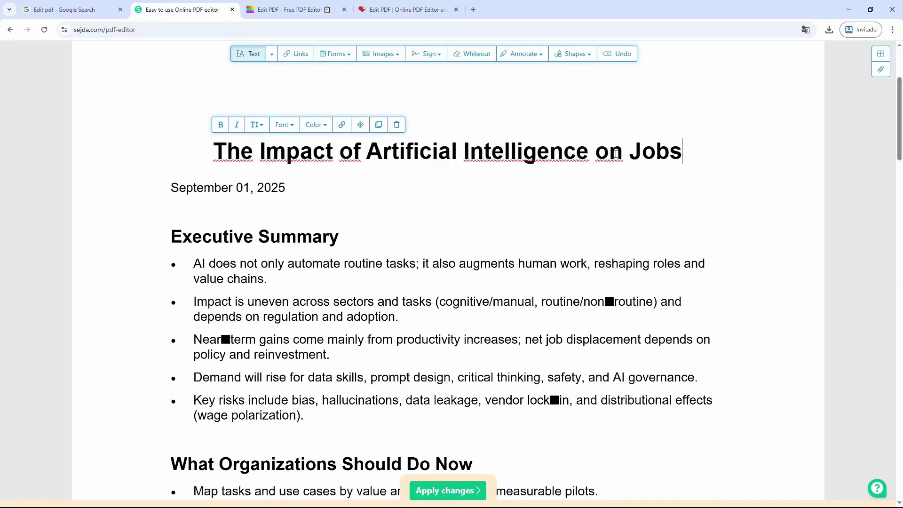
{"action": "key", "text": "BackSpace"}
{"action": "key", "text": "BackSpace"}
{"action": "key", "text": "BackSpace"}
{"action": "key", "text": "BackSpace"}
{"action": "key", "text": "BackSpace"}
{"action": "key", "text": "BackSpace"}
{"action": "key", "text": "BackSpace"}
{"action": "key", "text": "BackSpace"}
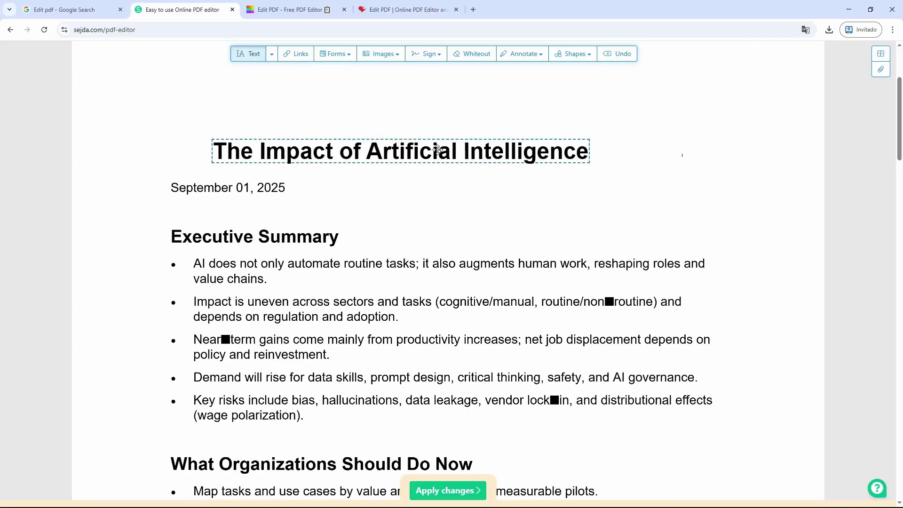
{"action": "key", "text": "Delete"}
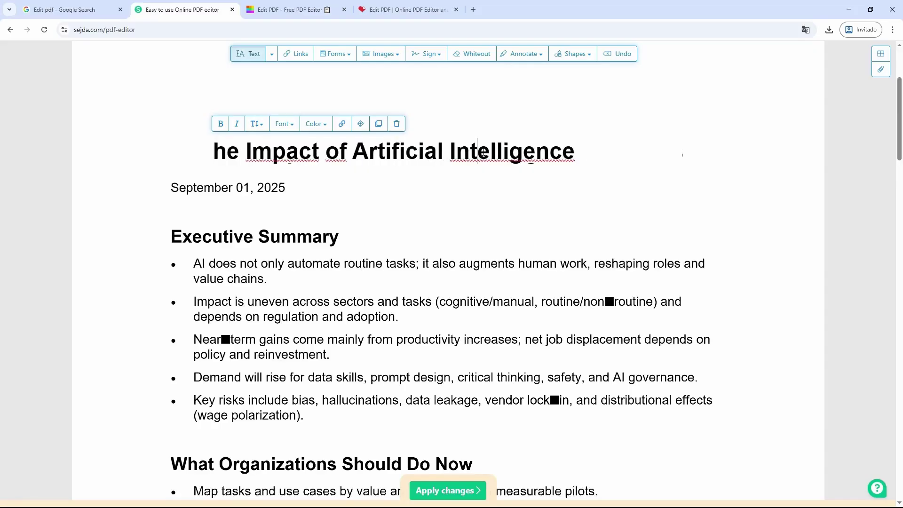
{"action": "key", "text": "Delete"}
{"action": "key", "text": "ctrl+a"}
{"action": "key", "text": "Delete"}
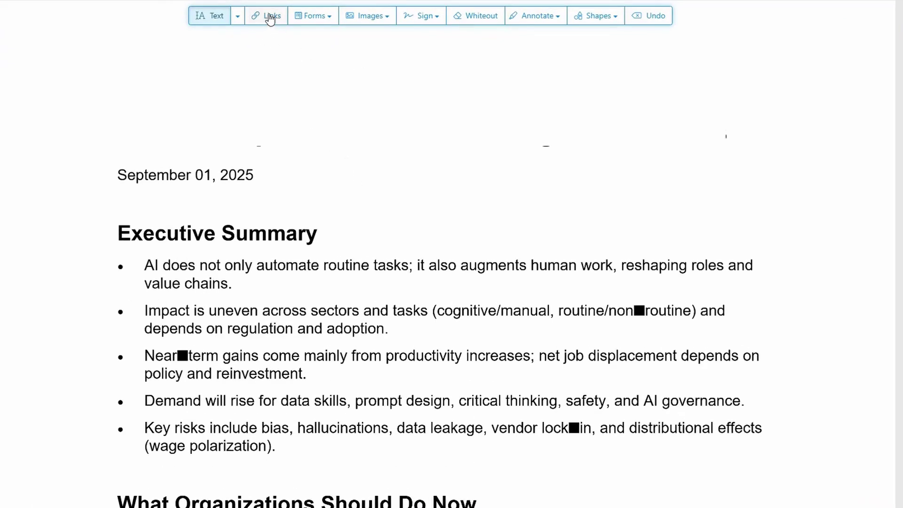
Step: Use Images > Delete existing image to remove the sector-exposure bar chart on page 2
{"action": "left_click", "coordinate": [380, 18]}
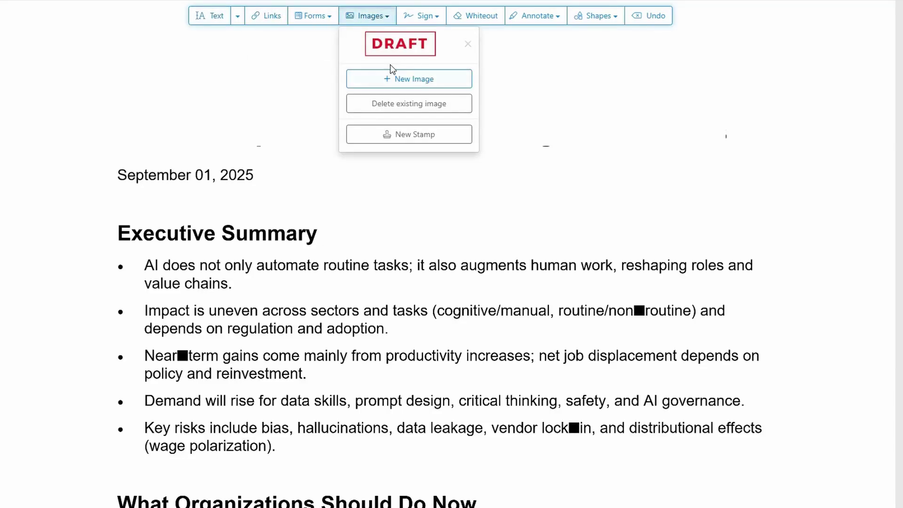
{"action": "scroll", "coordinate": [502, 137], "scroll_direction": "down", "scroll_amount": 5}
{"action": "scroll", "coordinate": [708, 249], "scroll_direction": "down", "scroll_amount": 3}
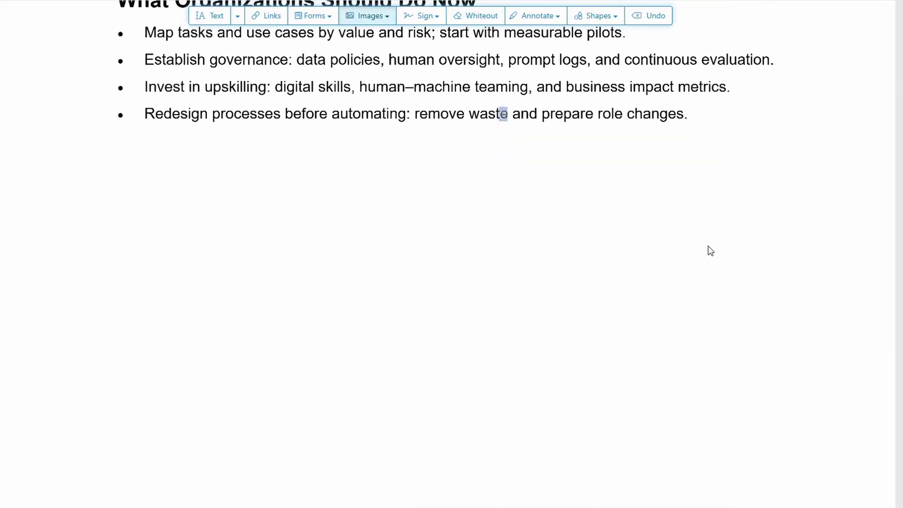
{"action": "scroll", "coordinate": [670, 226], "scroll_direction": "down", "scroll_amount": 3}
{"action": "scroll", "coordinate": [673, 224], "scroll_direction": "down", "scroll_amount": 10}
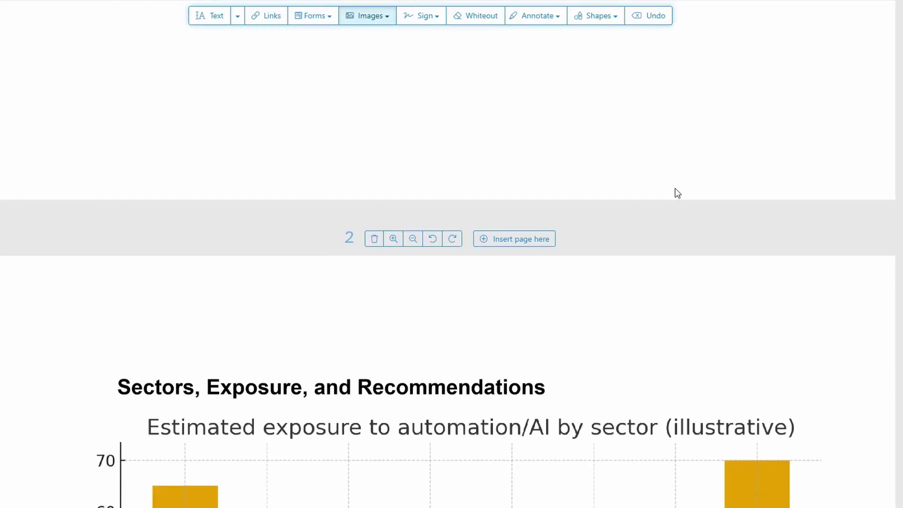
{"action": "scroll", "coordinate": [430, 235], "scroll_direction": "up", "scroll_amount": 2}
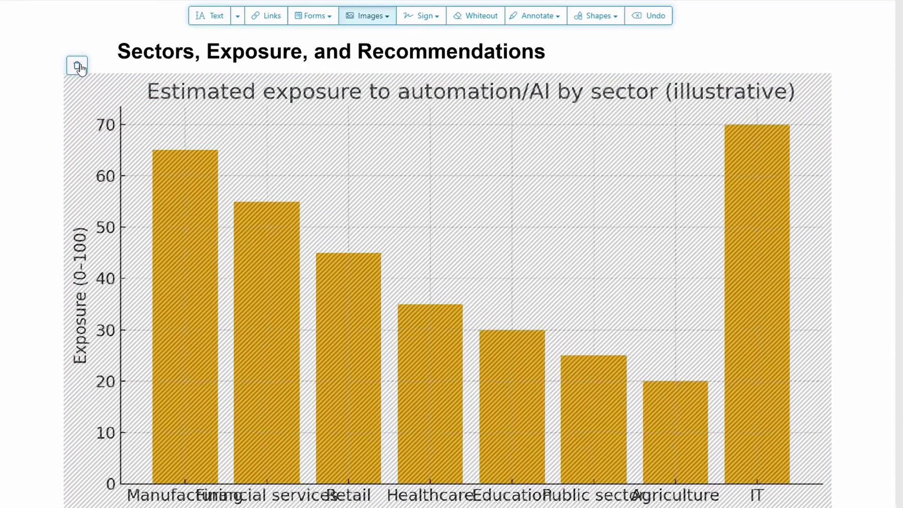
{"action": "left_click", "coordinate": [78, 67]}
{"action": "scroll", "coordinate": [493, 214], "scroll_direction": "down", "scroll_amount": 3}
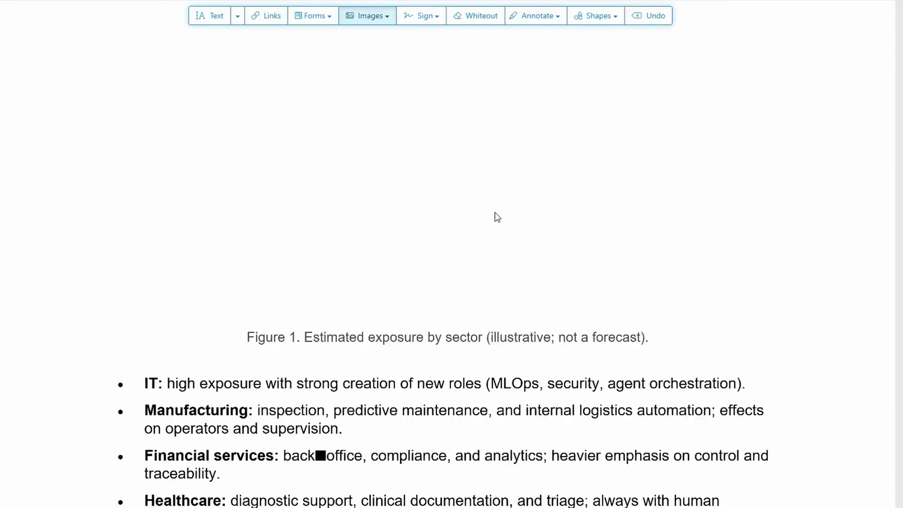
{"action": "scroll", "coordinate": [494, 214], "scroll_direction": "up", "scroll_amount": 15}
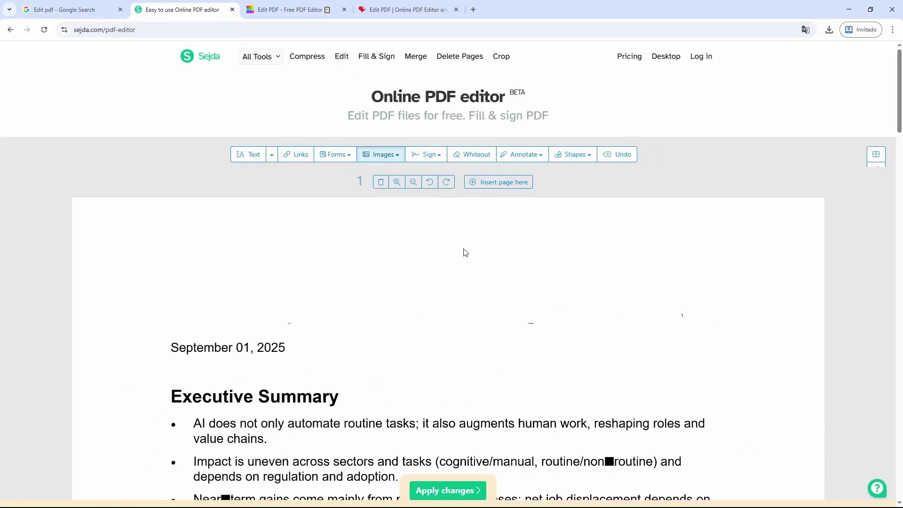
Step: Apply the edits and download the resulting Impact_of_AI_on_Jobs.pdf
{"action": "scroll", "coordinate": [494, 377], "scroll_direction": "down", "scroll_amount": 3}
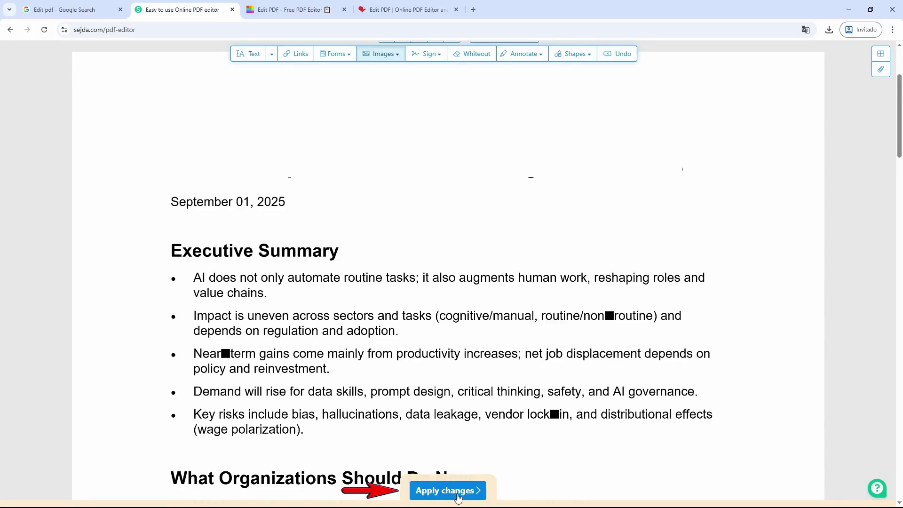
{"action": "left_click", "coordinate": [454, 491]}
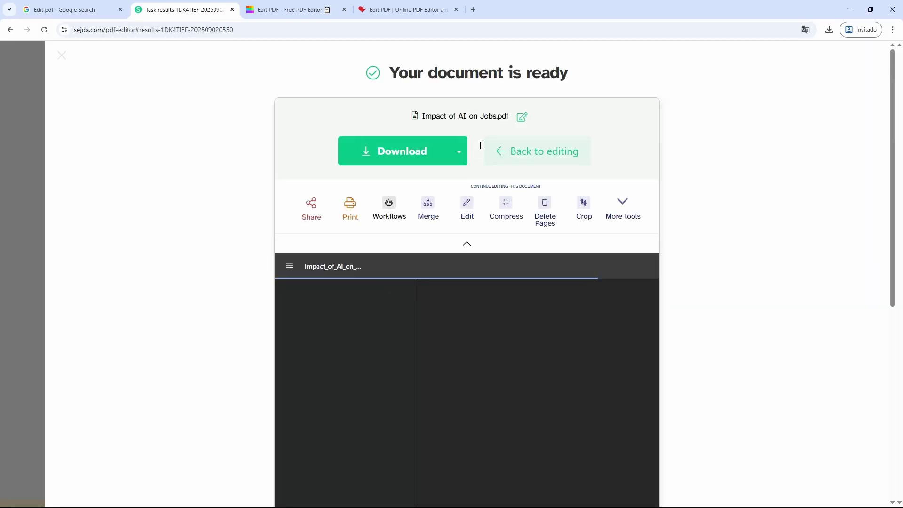
{"action": "left_click_drag", "start_coordinate": [390, 70], "coordinate": [570, 74]}
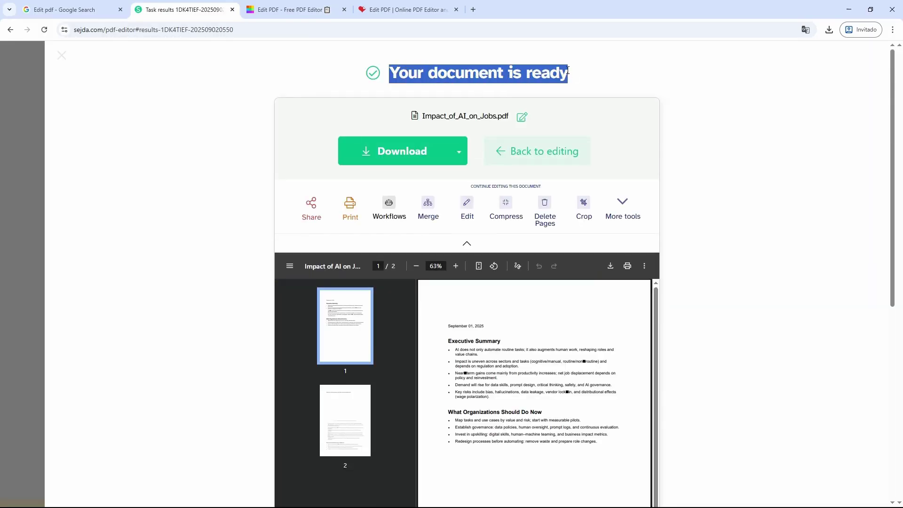
{"action": "left_click", "coordinate": [405, 129]}
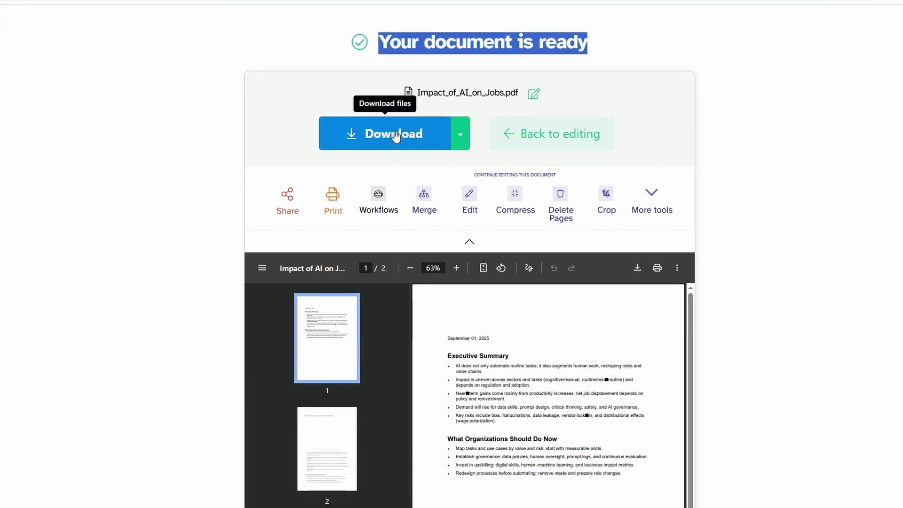
Step: Save the edited PDF into the PDF folder as Impact_of_AI_on_Jobss.pdf
{"action": "left_click", "coordinate": [399, 138]}
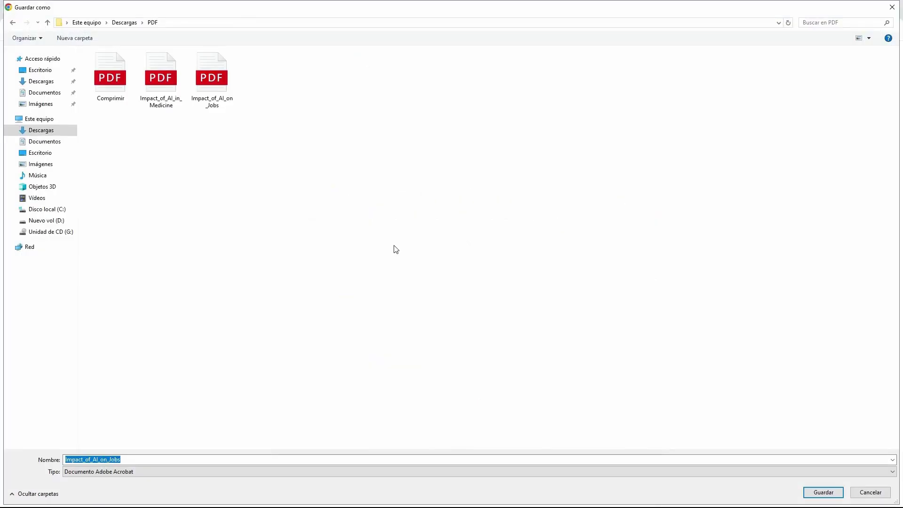
{"action": "left_click", "coordinate": [231, 458]}
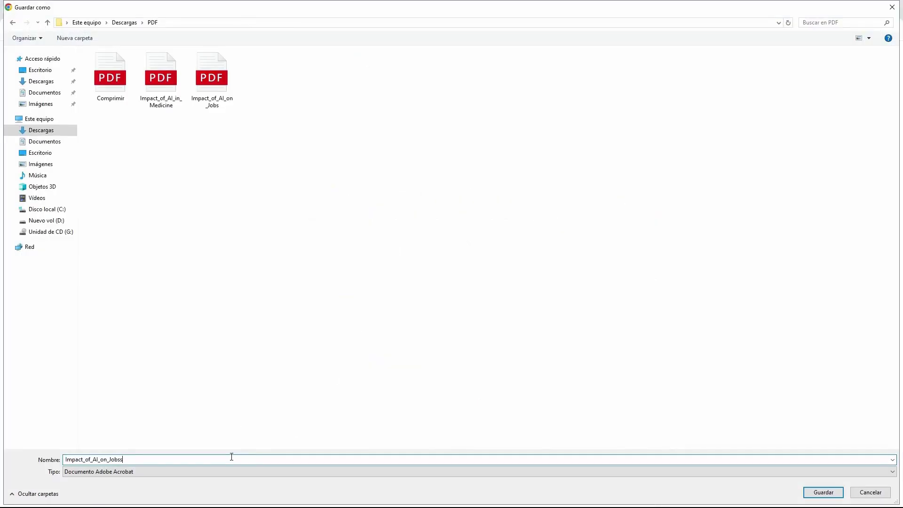
{"action": "type", "text": "s"}
{"action": "key", "text": "Return"}
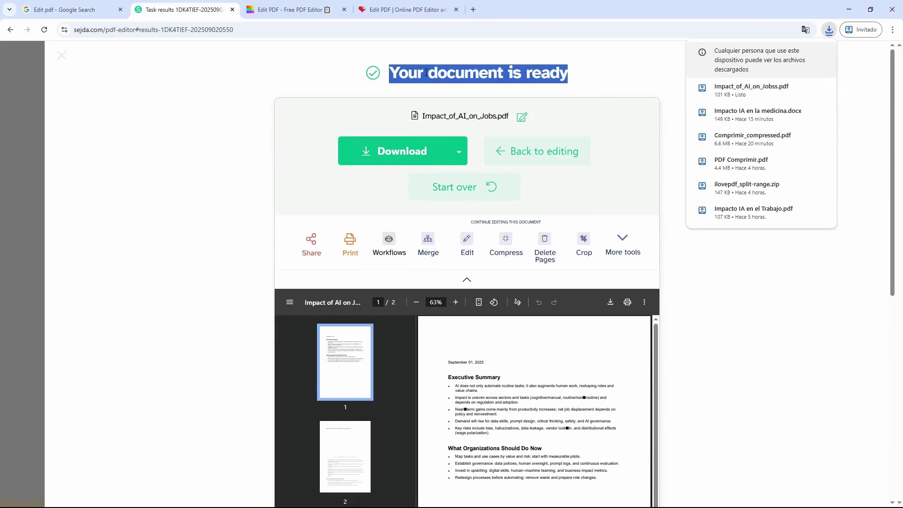
Step: Upload the original Impact_of_AI_on_Jobs PDF to Smallpdf's text editor
{"action": "left_click", "coordinate": [294, 10]}
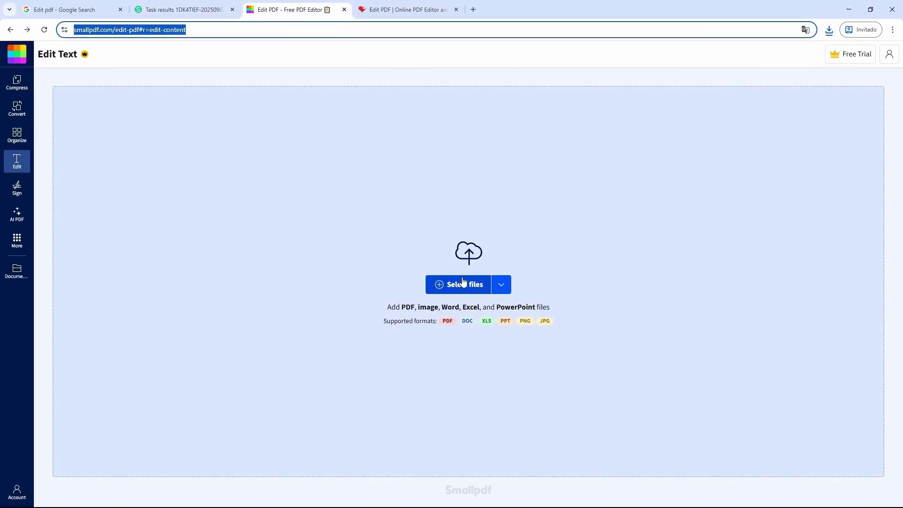
{"action": "left_click", "coordinate": [457, 284]}
{"action": "double_click", "coordinate": [217, 72]}
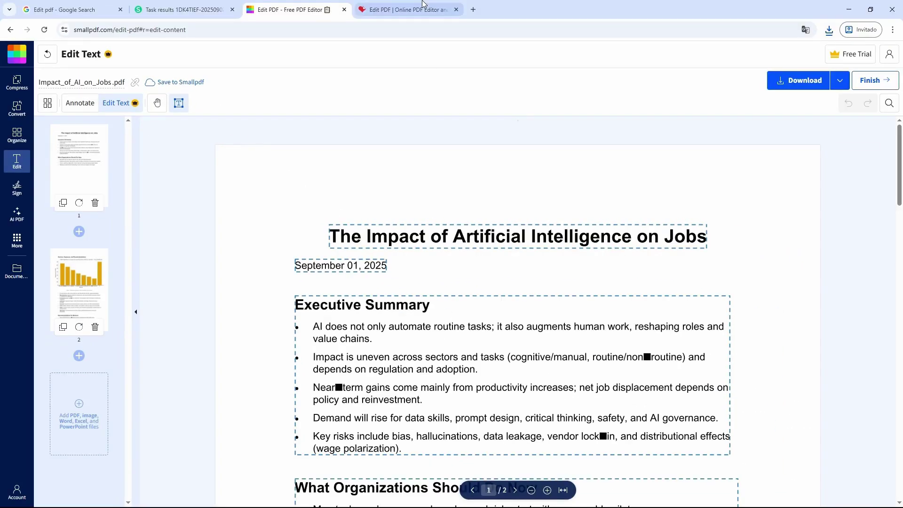
Step: Load Impact_of_AI_on_Jobs into iLovePDF and enable editing of its existing text
{"action": "left_click", "coordinate": [423, 6]}
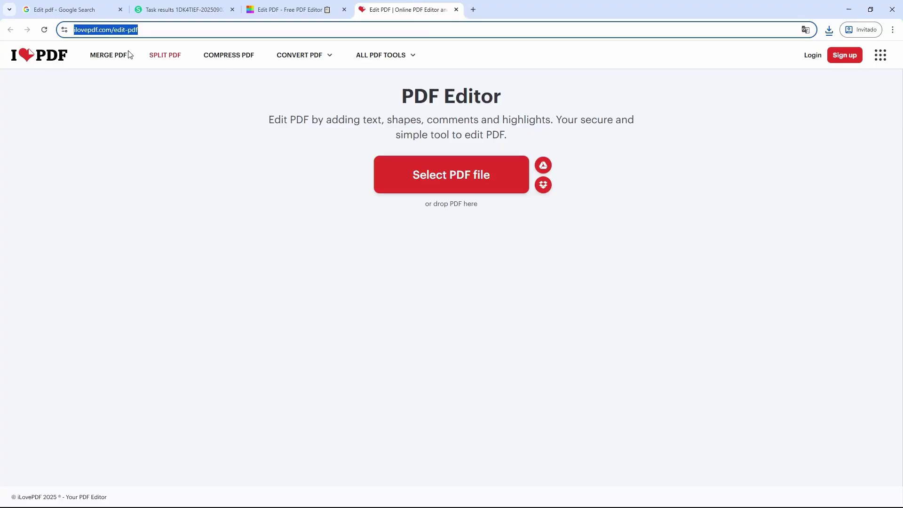
{"action": "left_click", "coordinate": [507, 176]}
{"action": "left_click", "coordinate": [215, 76]}
{"action": "double_click", "coordinate": [216, 76]}
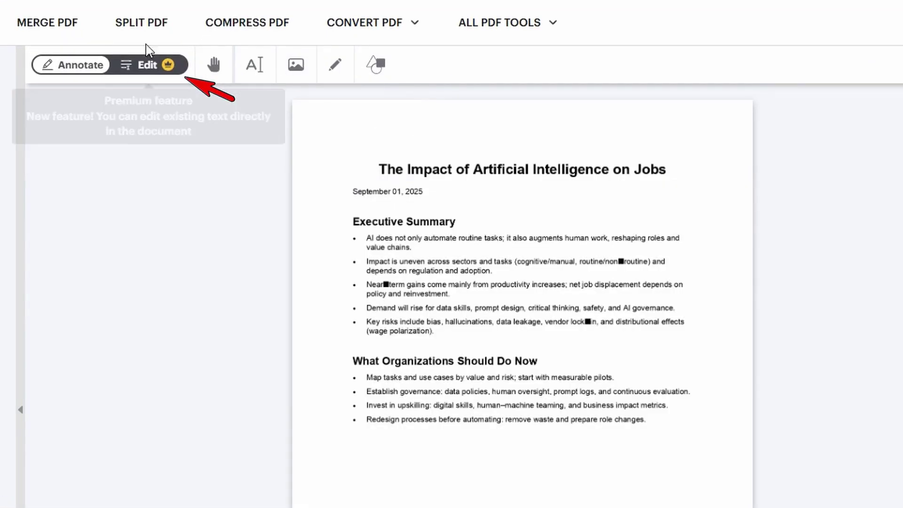
{"action": "left_click", "coordinate": [146, 68]}
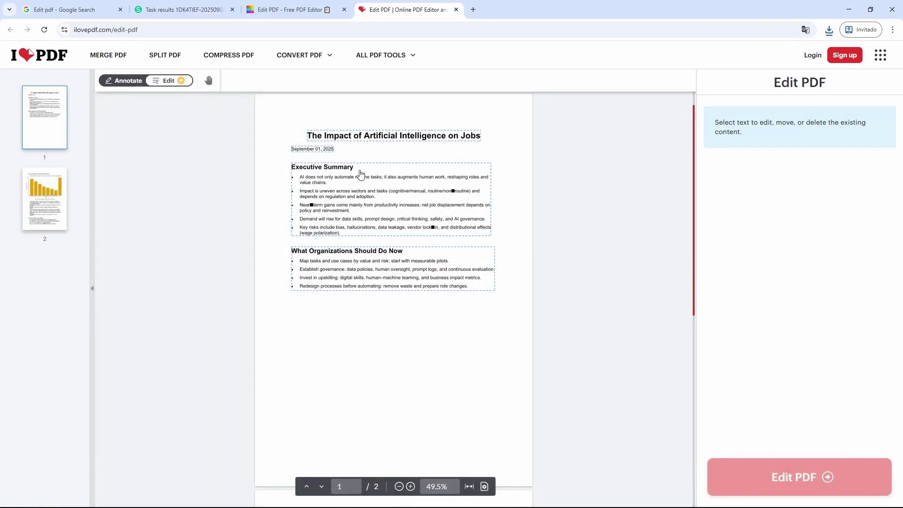
Step: In iLovePDF, delete the Executive Summary and What Organizations Should Do Now blocks on page 1
{"action": "left_click", "coordinate": [299, 7]}
{"action": "left_click", "coordinate": [389, 3]}
{"action": "left_click", "coordinate": [292, 10]}
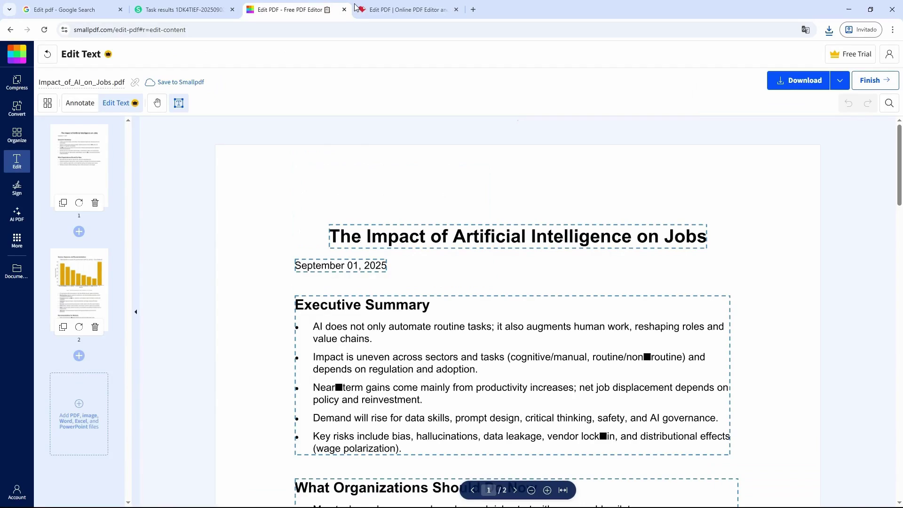
{"action": "left_click", "coordinate": [407, 8]}
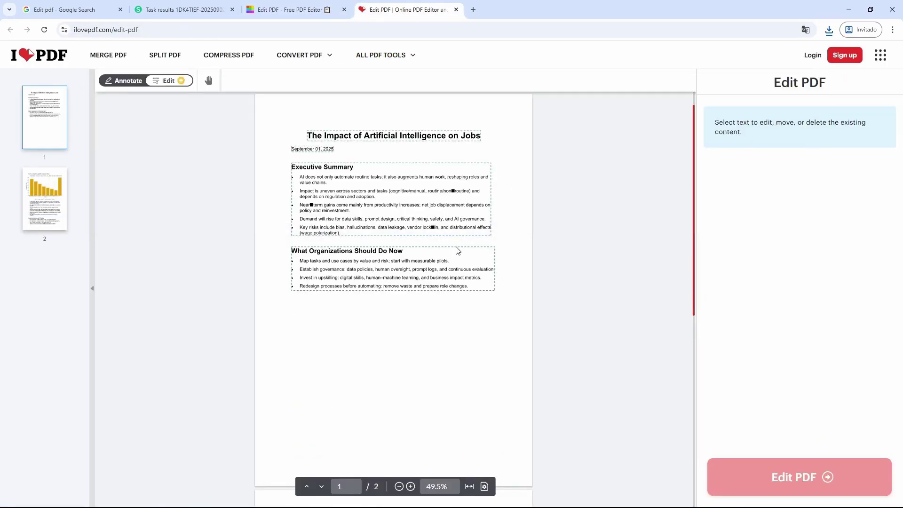
{"action": "left_click", "coordinate": [442, 233]}
{"action": "key", "text": "Delete"}
{"action": "left_click", "coordinate": [397, 258]}
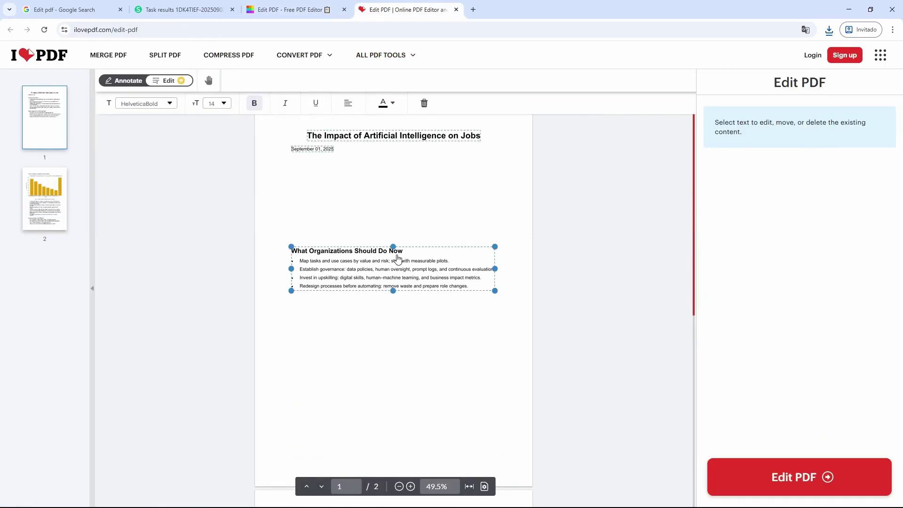
{"action": "key", "text": "Delete"}
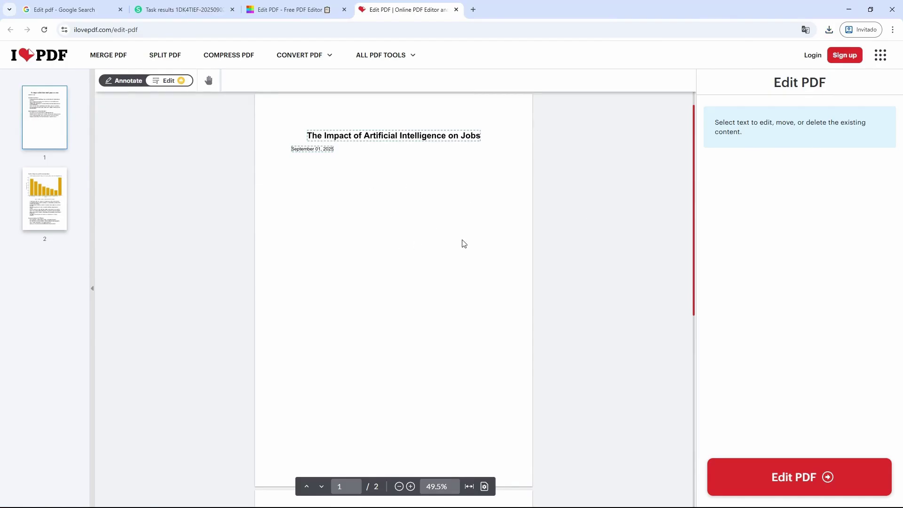
Step: Apply the deletions with Edit PDF, then go back to the Sejda results page
{"action": "scroll", "coordinate": [396, 220], "scroll_direction": "down", "scroll_amount": 6}
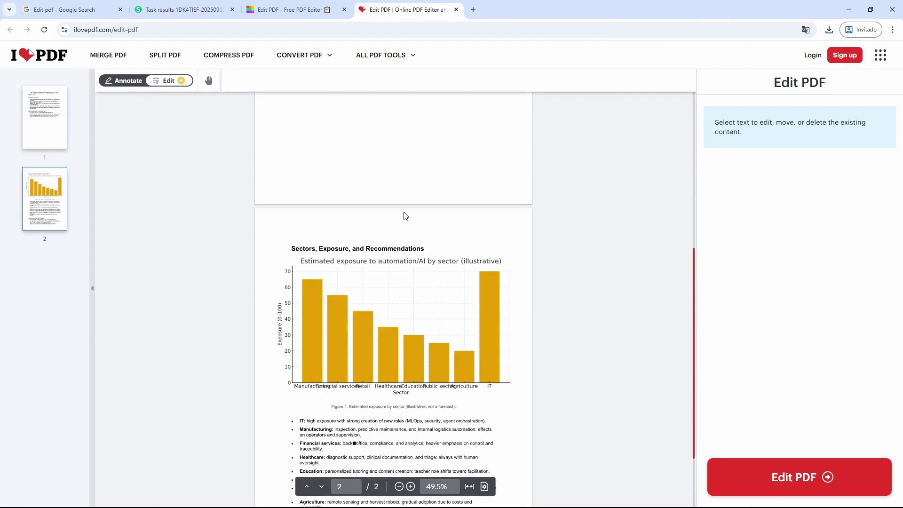
{"action": "left_click", "coordinate": [751, 477]}
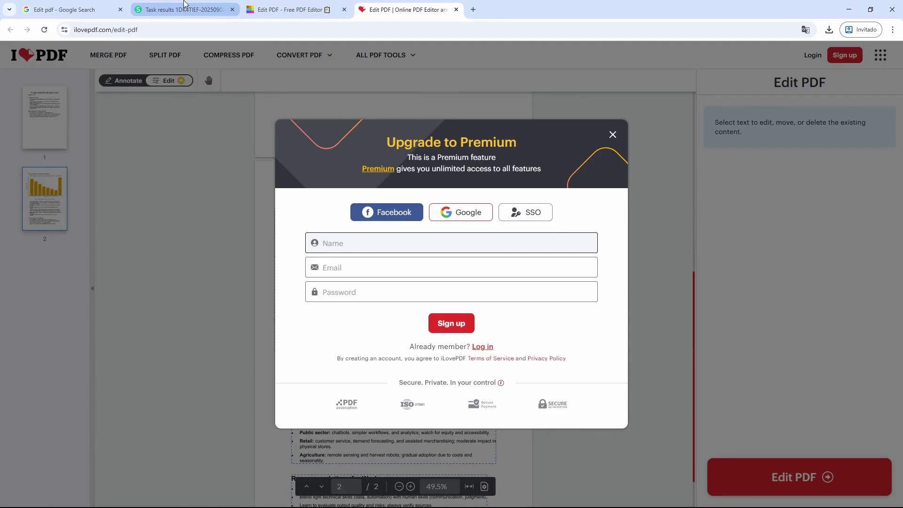
{"action": "left_click", "coordinate": [184, 6]}
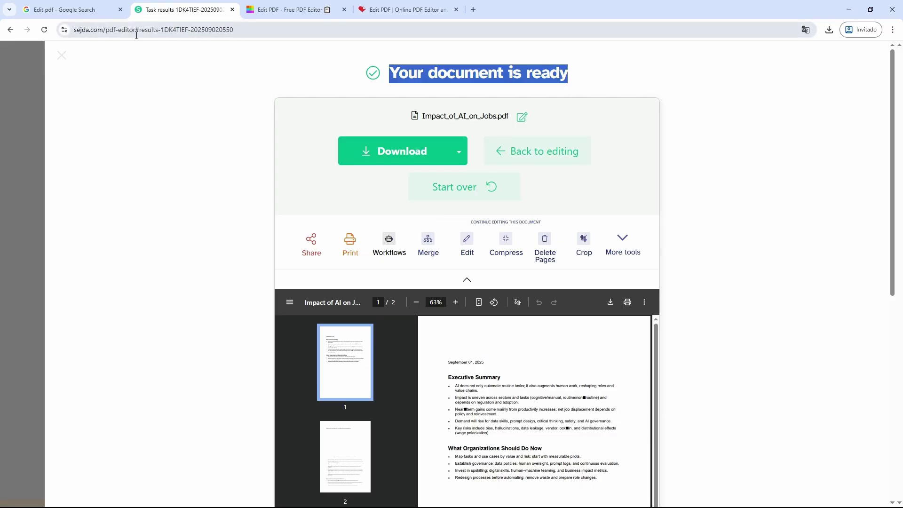
Step: Leave the Google tab and open the saved Impact_of_AI_on_Jobss.pdf from File Explorer in Edge
{"action": "left_click_drag", "start_coordinate": [138, 29], "coordinate": [75, 30]}
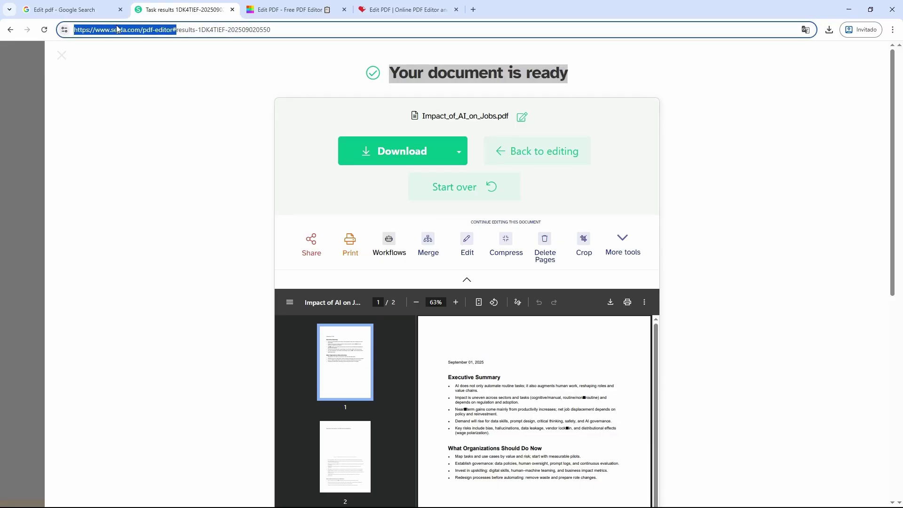
{"action": "left_click", "coordinate": [87, 14]}
{"action": "scroll", "coordinate": [399, 168], "scroll_direction": "down", "scroll_amount": 4}
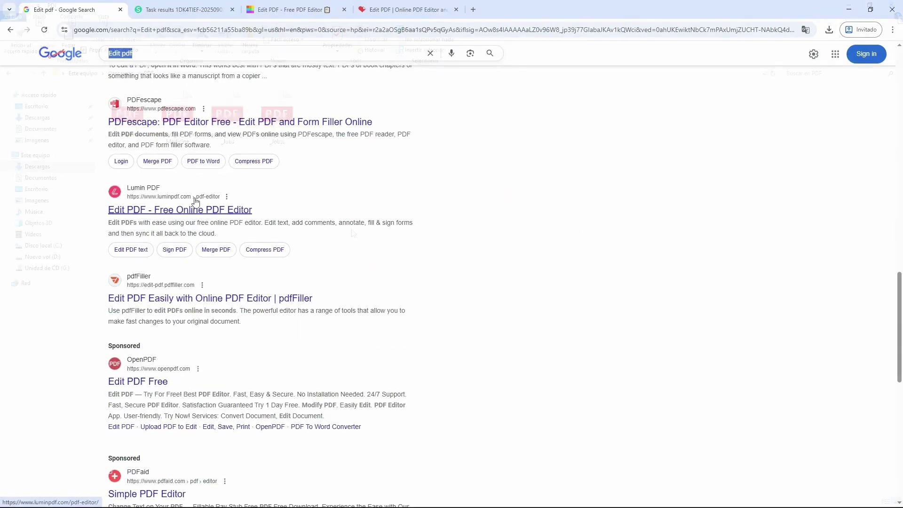
{"action": "key", "text": "alt+Tab"}
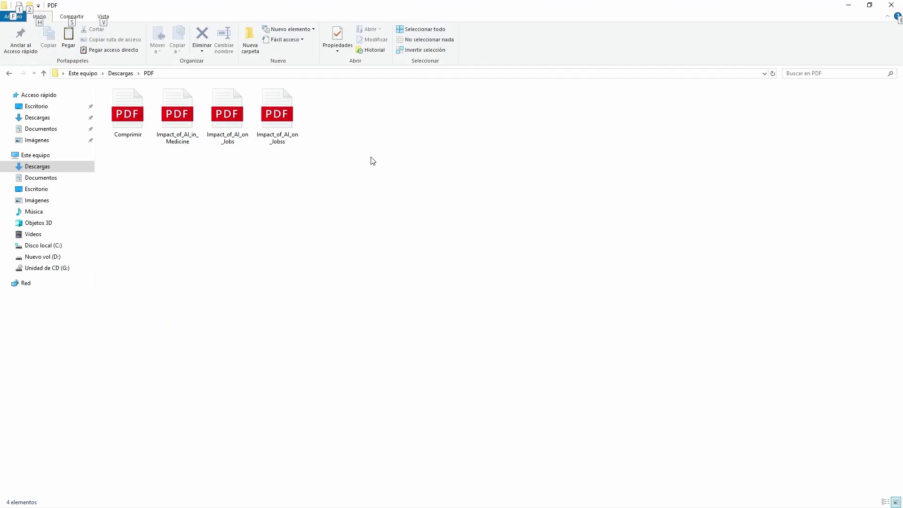
{"action": "double_click", "coordinate": [282, 114]}
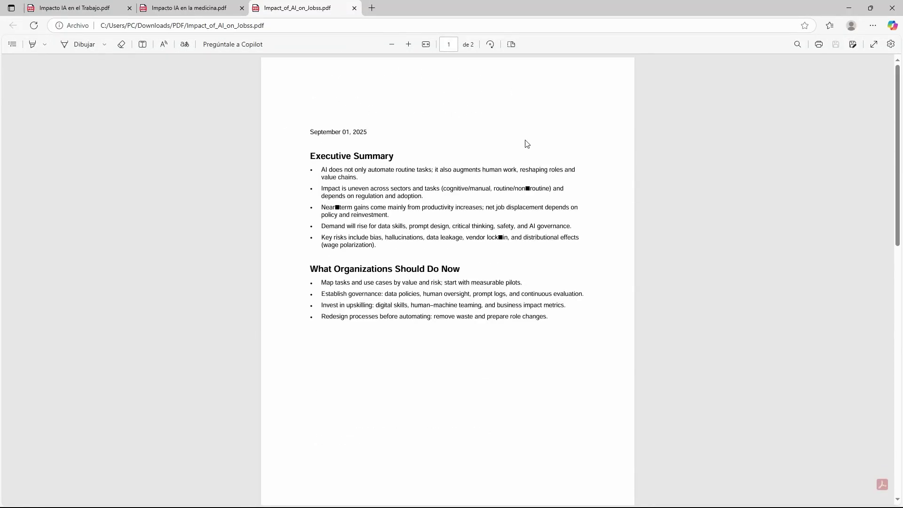
{"action": "scroll", "coordinate": [482, 197], "scroll_direction": "down", "scroll_amount": 5}
{"action": "scroll", "coordinate": [518, 174], "scroll_direction": "up", "scroll_amount": 5}
{"action": "scroll", "coordinate": [548, 169], "scroll_direction": "down", "scroll_amount": 13}
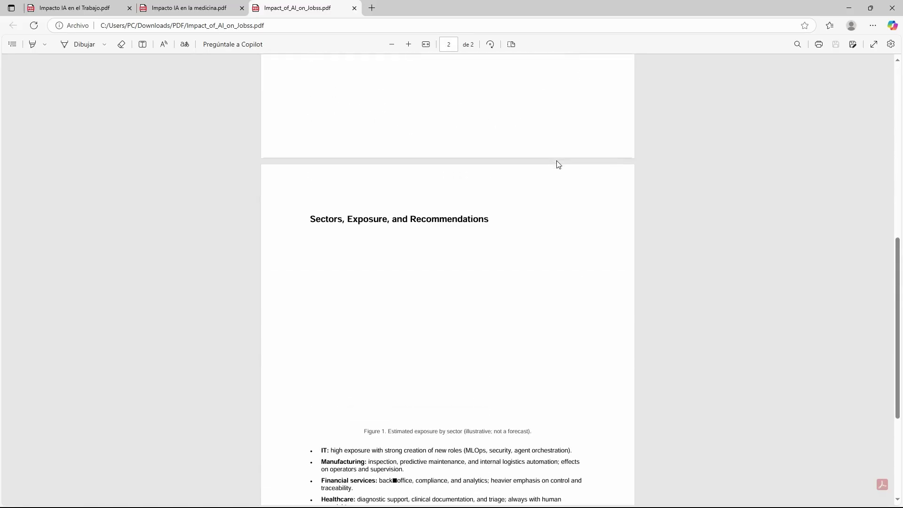
{"action": "scroll", "coordinate": [475, 232], "scroll_direction": "up", "scroll_amount": 3}
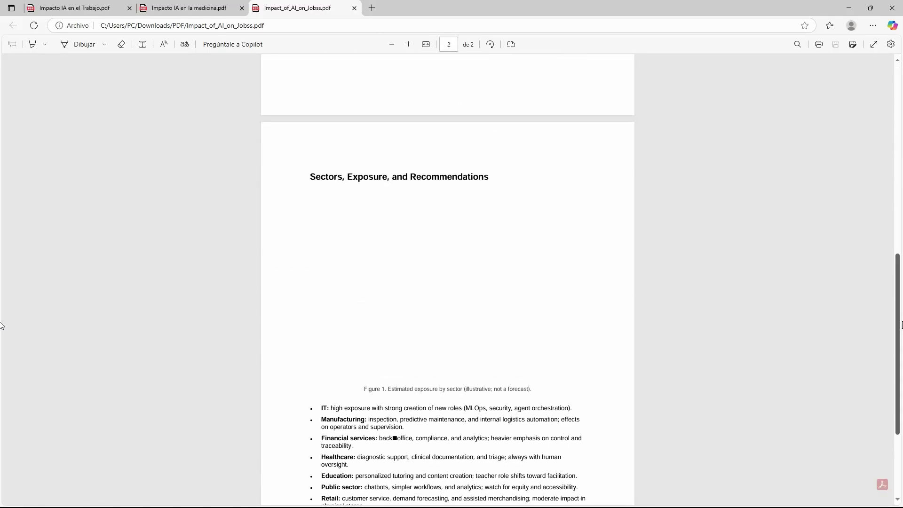
{"action": "scroll", "coordinate": [451, 245], "scroll_direction": "down", "scroll_amount": 3}
{"action": "scroll", "coordinate": [886, 109], "scroll_direction": "up", "scroll_amount": 15}
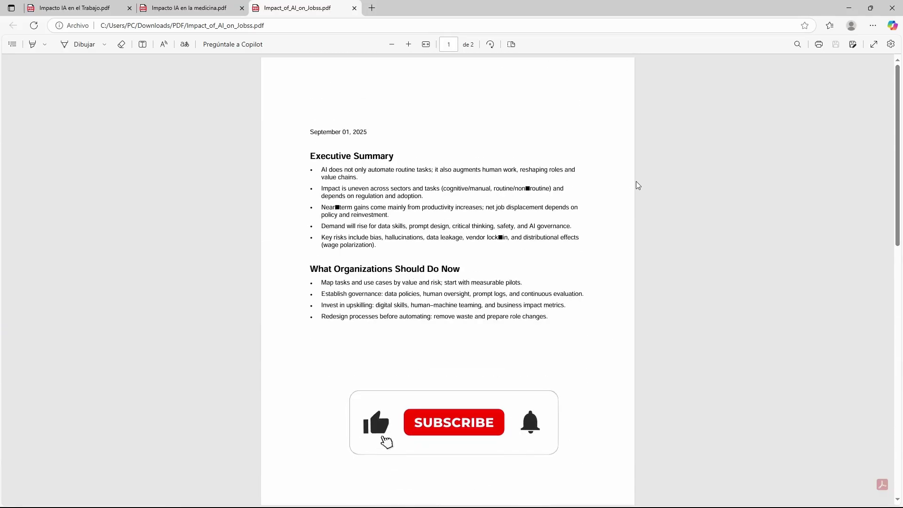